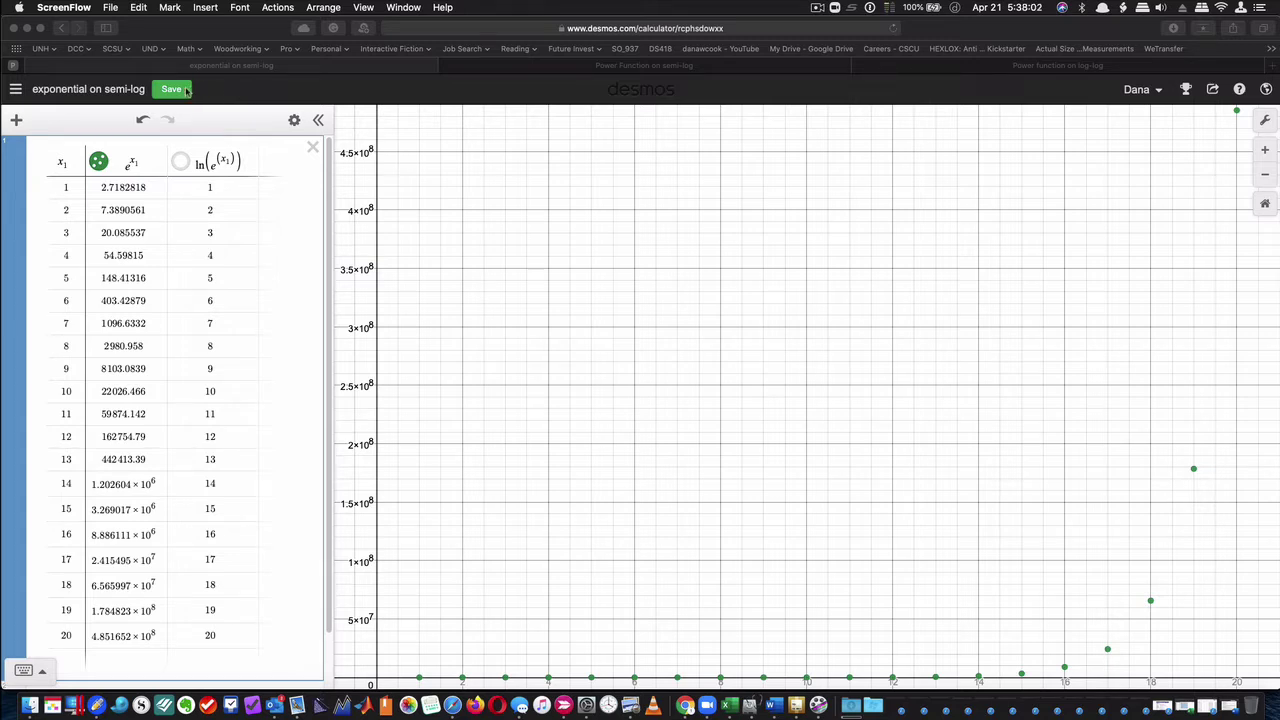
- Bring Safari forward and save the 'exponential on semi-log' Desmos graph
left_click(186, 90)
left_click(171, 89)
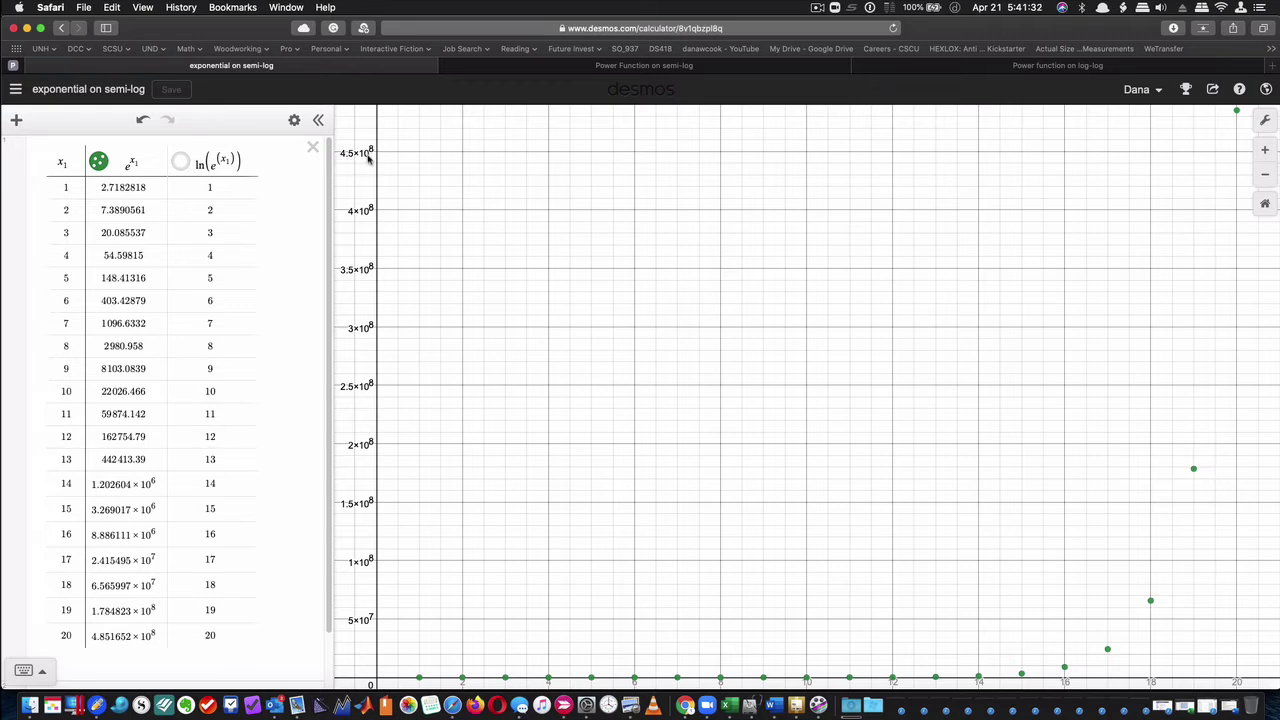
- Plot the ln(e^x1) column in place of e^x1 and bring up Graph Settings
left_click(99, 163)
left_click(179, 163)
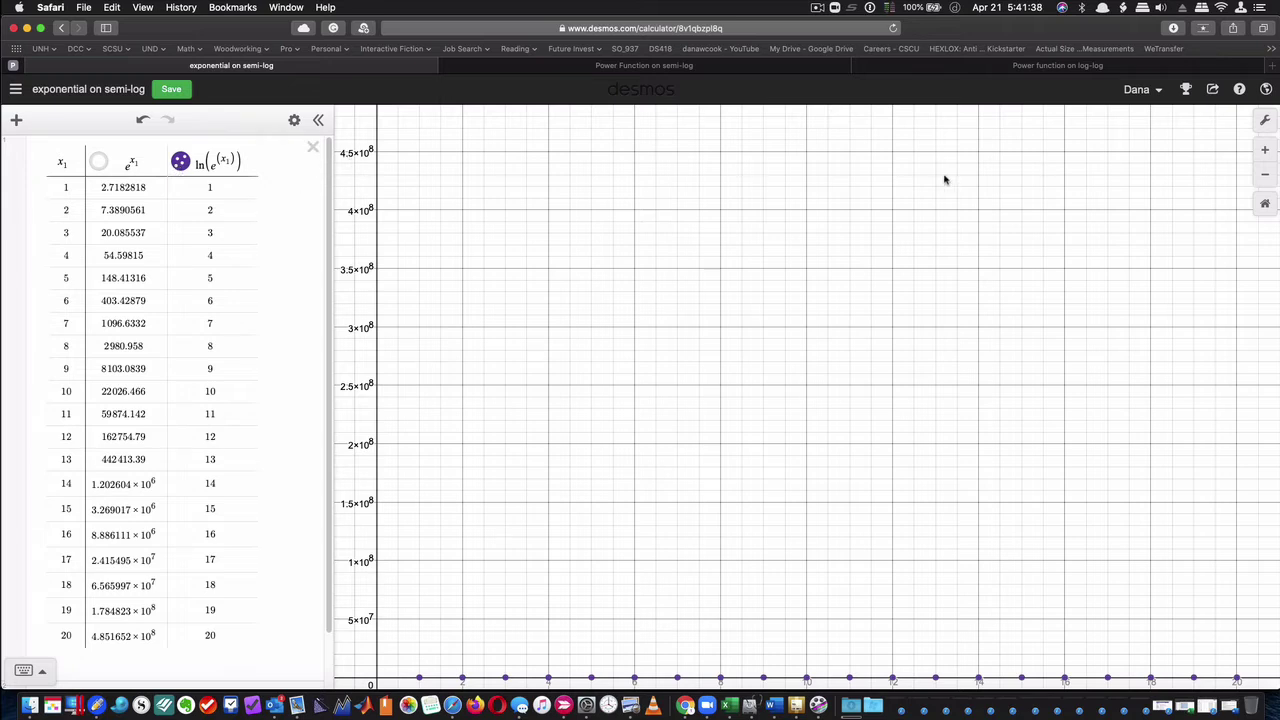
left_click(1264, 120)
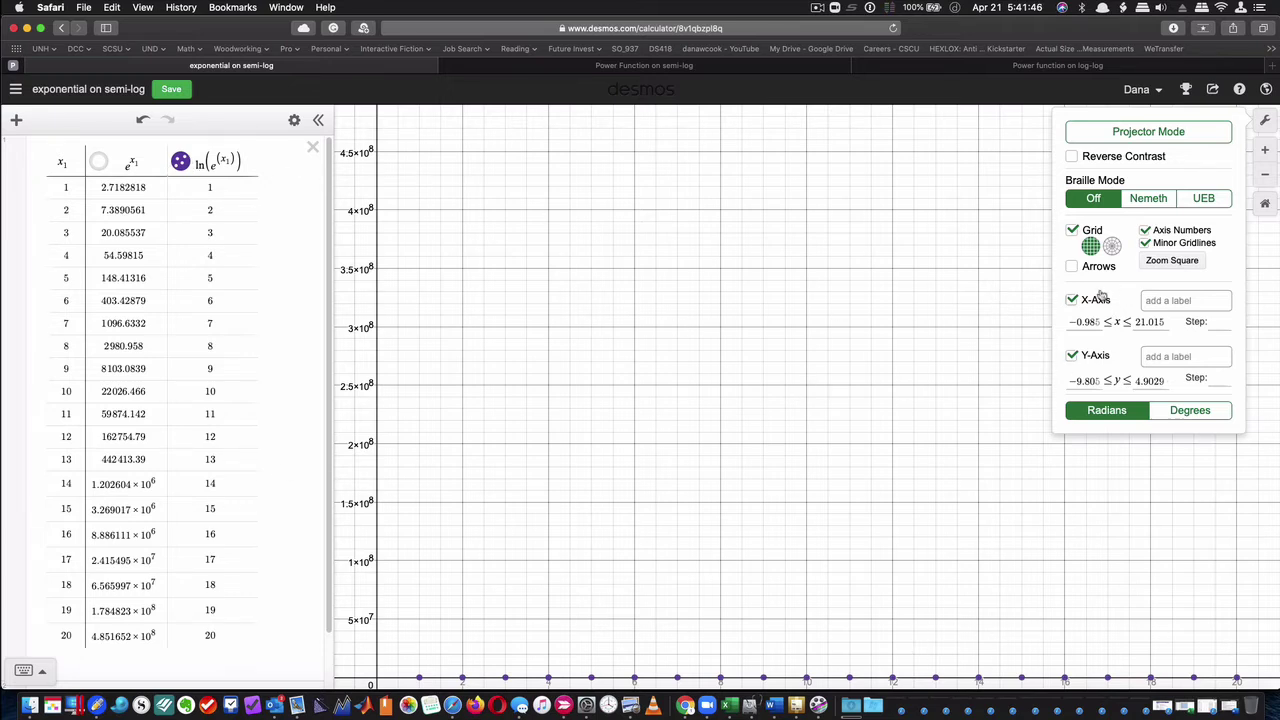
- Set the y-axis maximum to 21 and shift the x-axis up to mid-graph
left_click(1166, 381)
left_click_drag(1136, 381, 1175, 385)
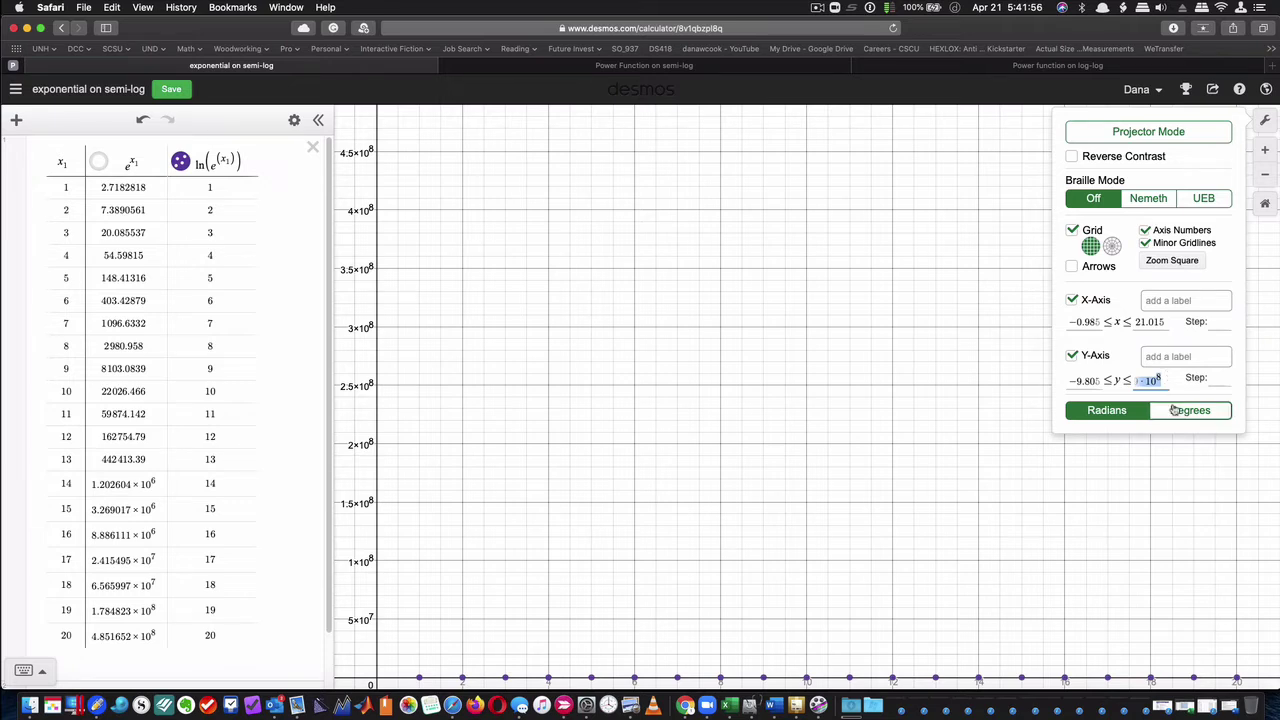
type("21")
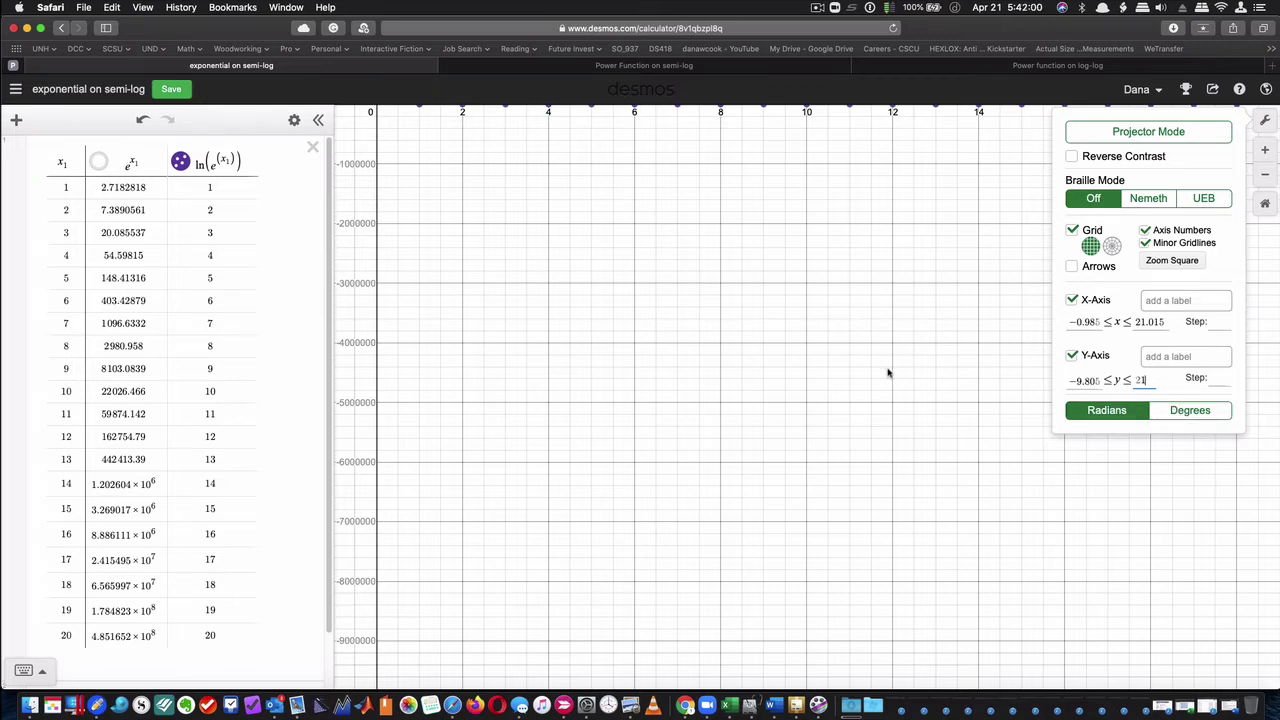
key("Tab")
left_click(853, 367)
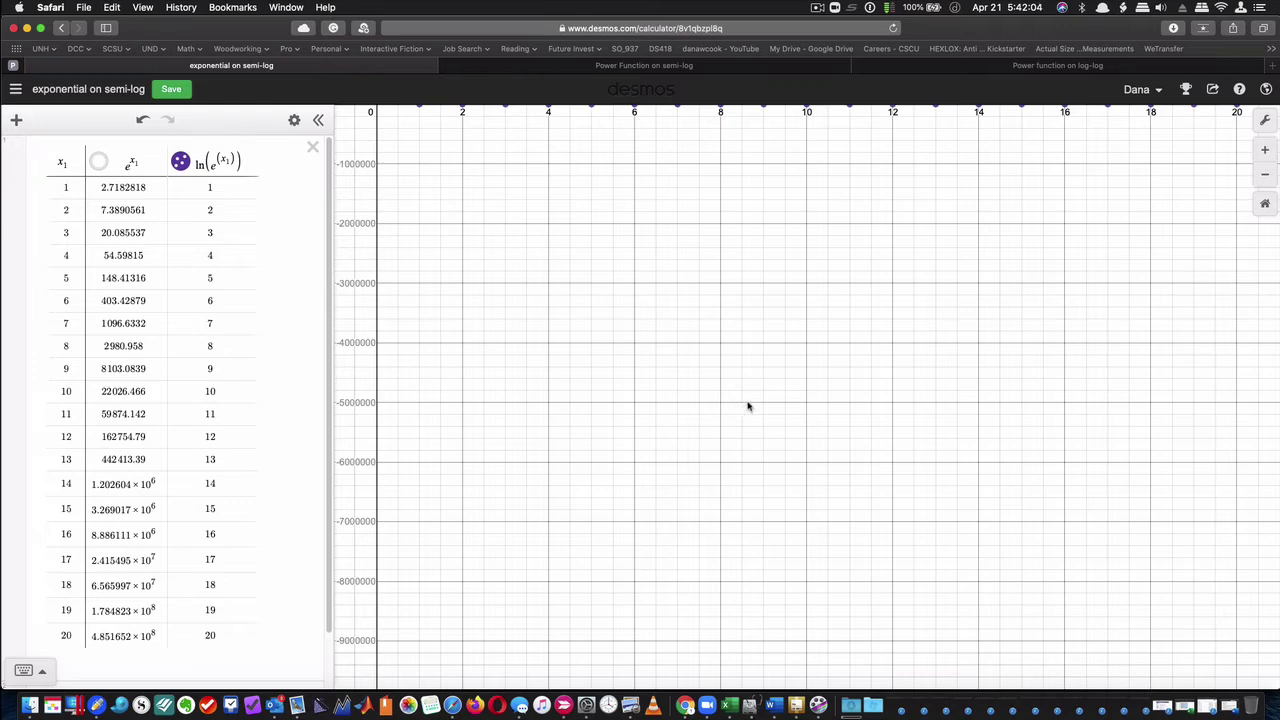
left_click_drag(798, 170, 797, 190)
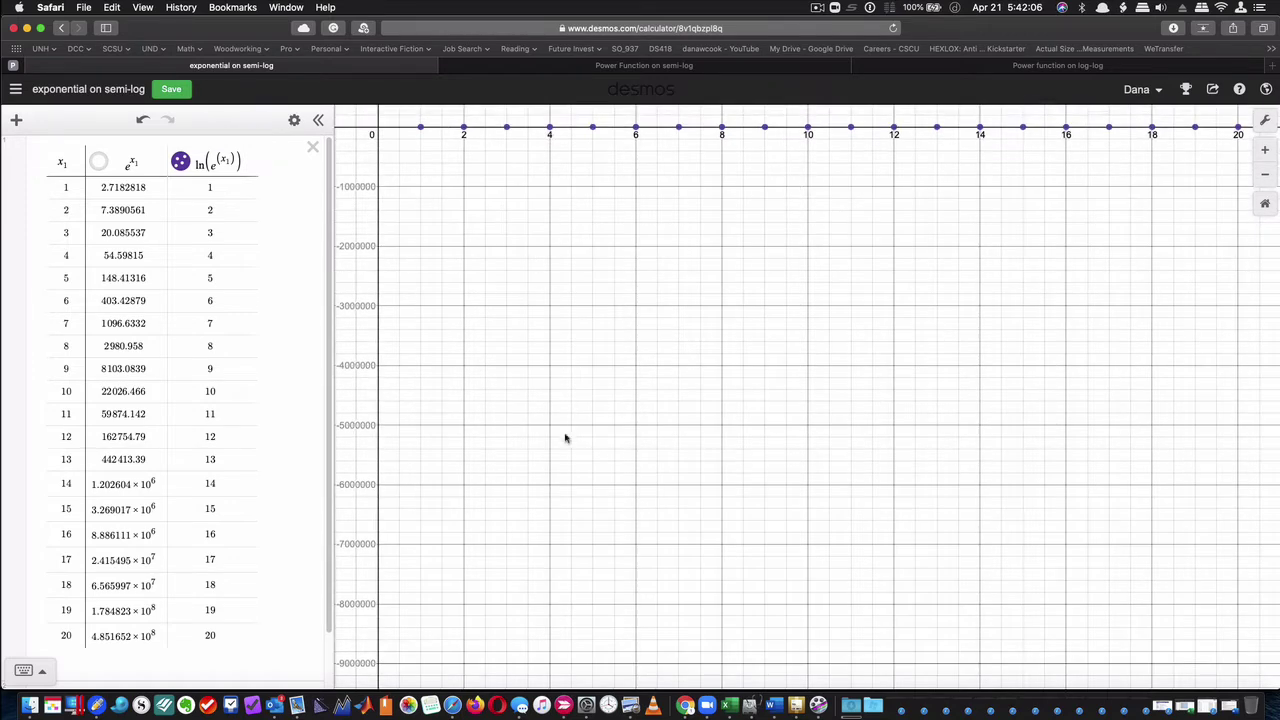
left_click_drag(776, 245, 781, 489)
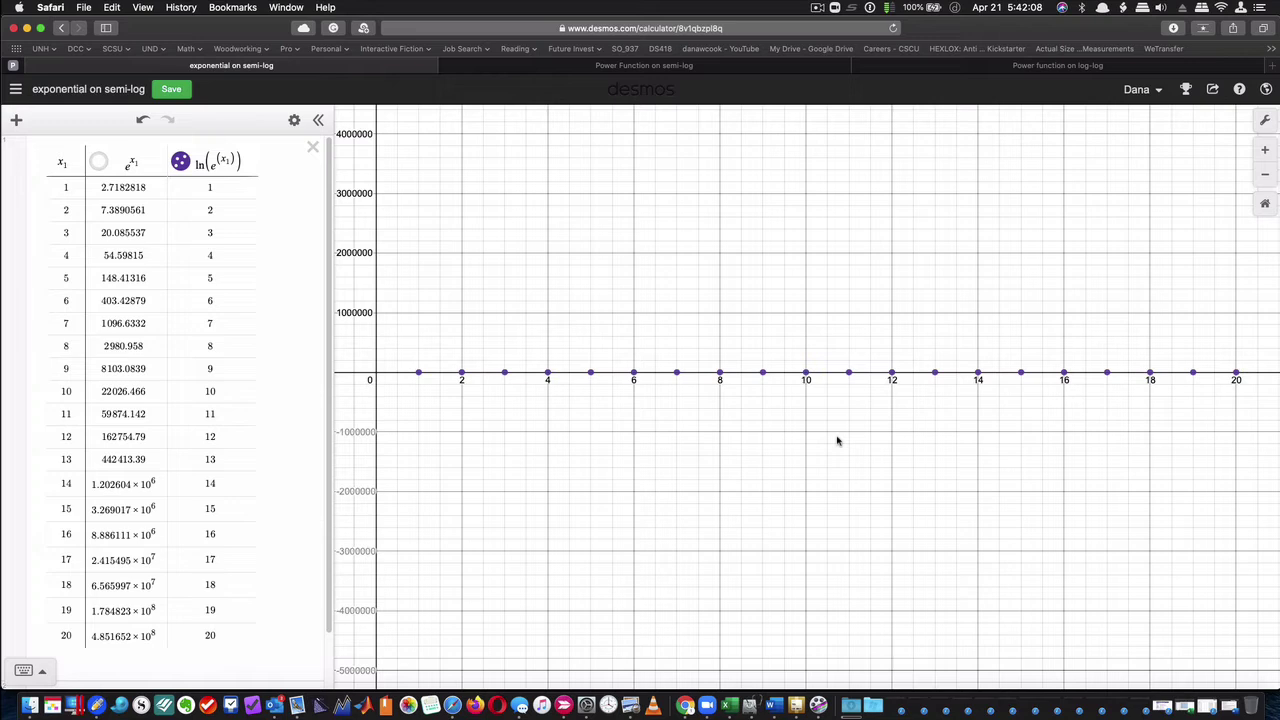
- Set the y-axis range to -1 through 21 so all twenty points show
left_click(1265, 120)
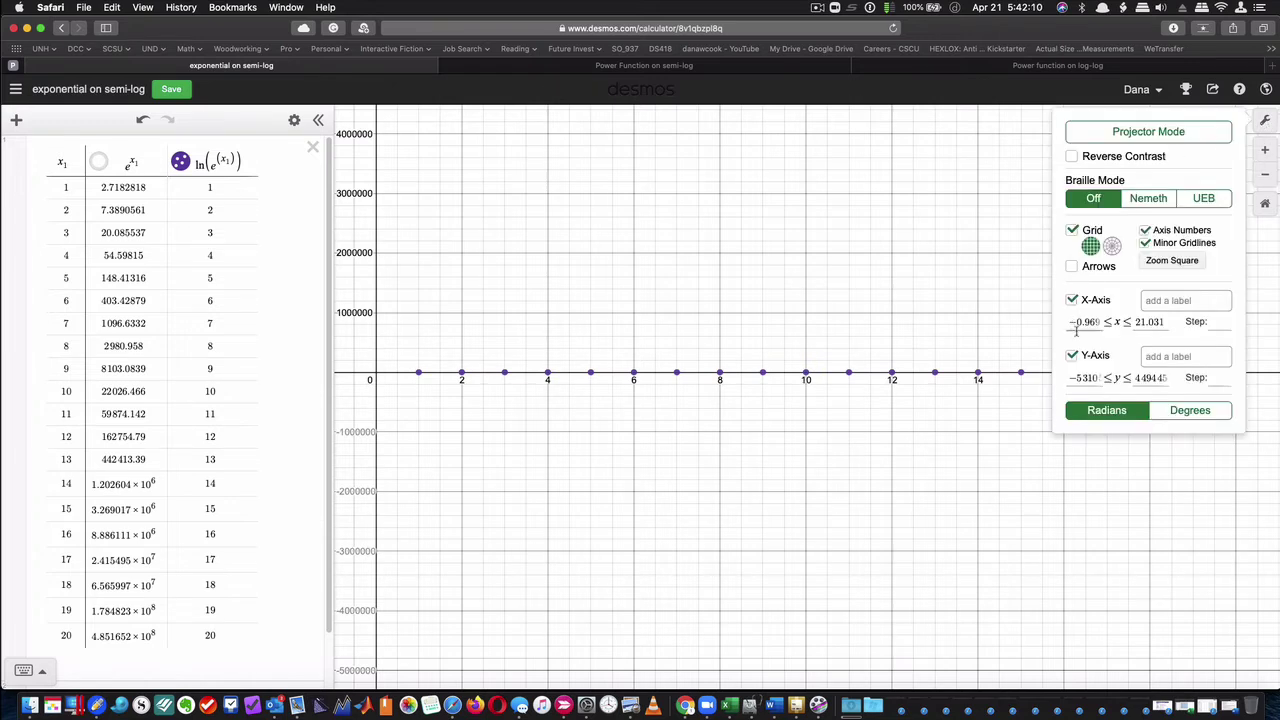
left_click_drag(1068, 378, 1138, 374)
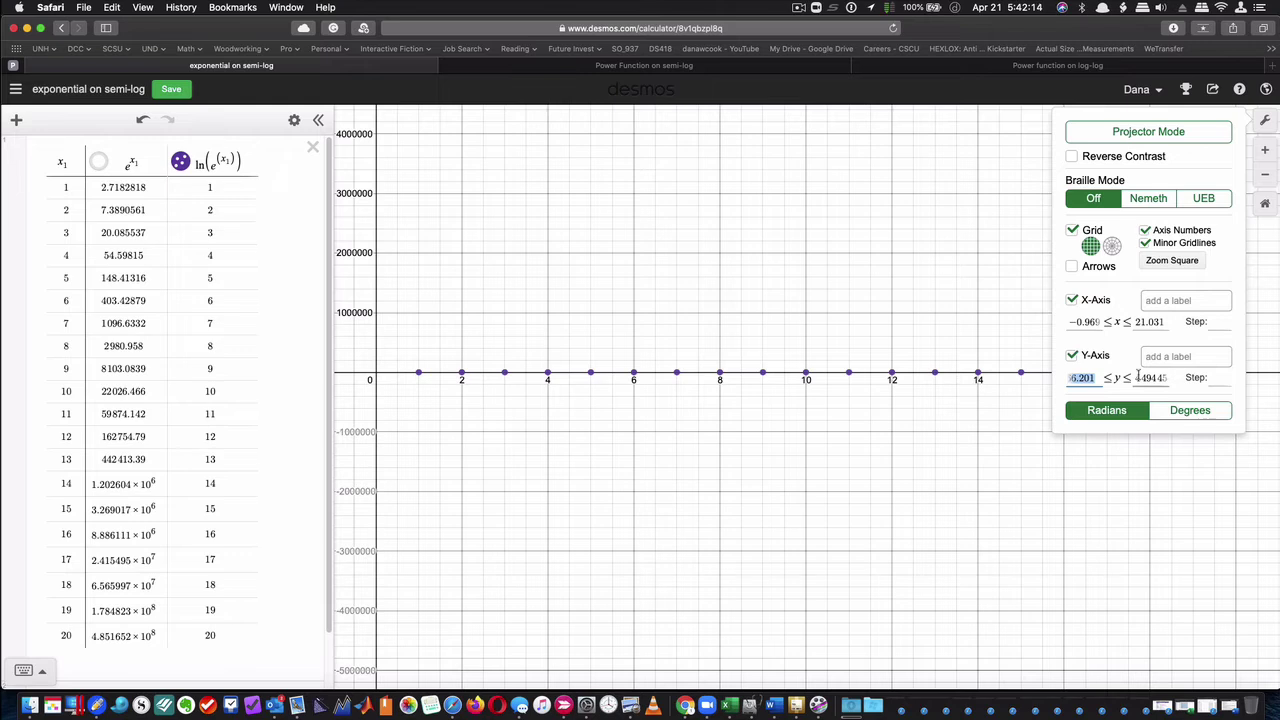
type("-1")
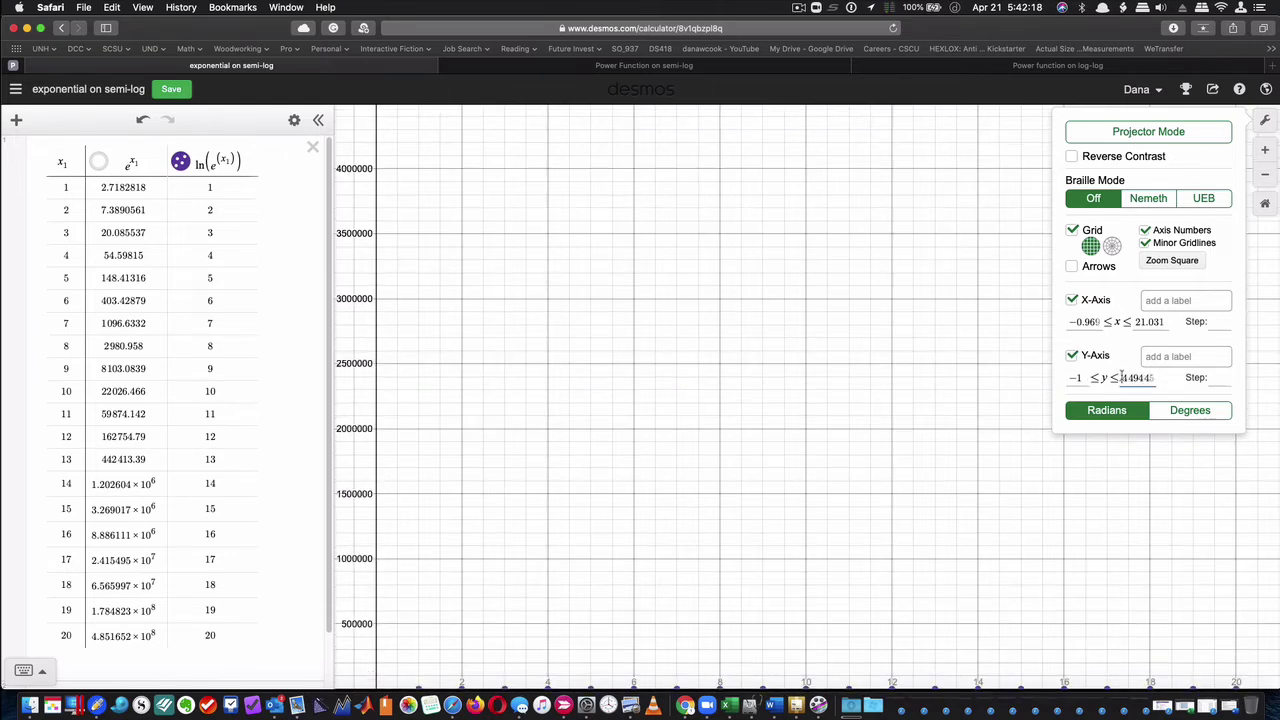
left_click_drag(1122, 377, 1190, 376)
type("21")
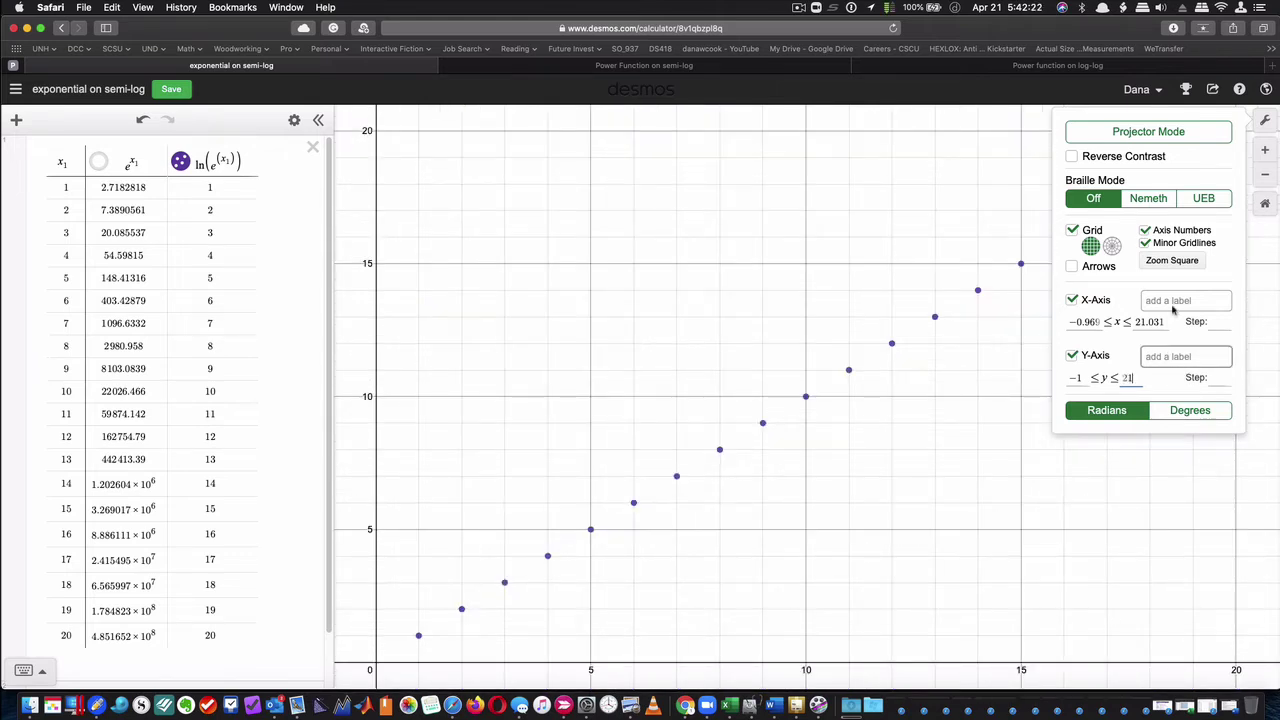
left_click(953, 161)
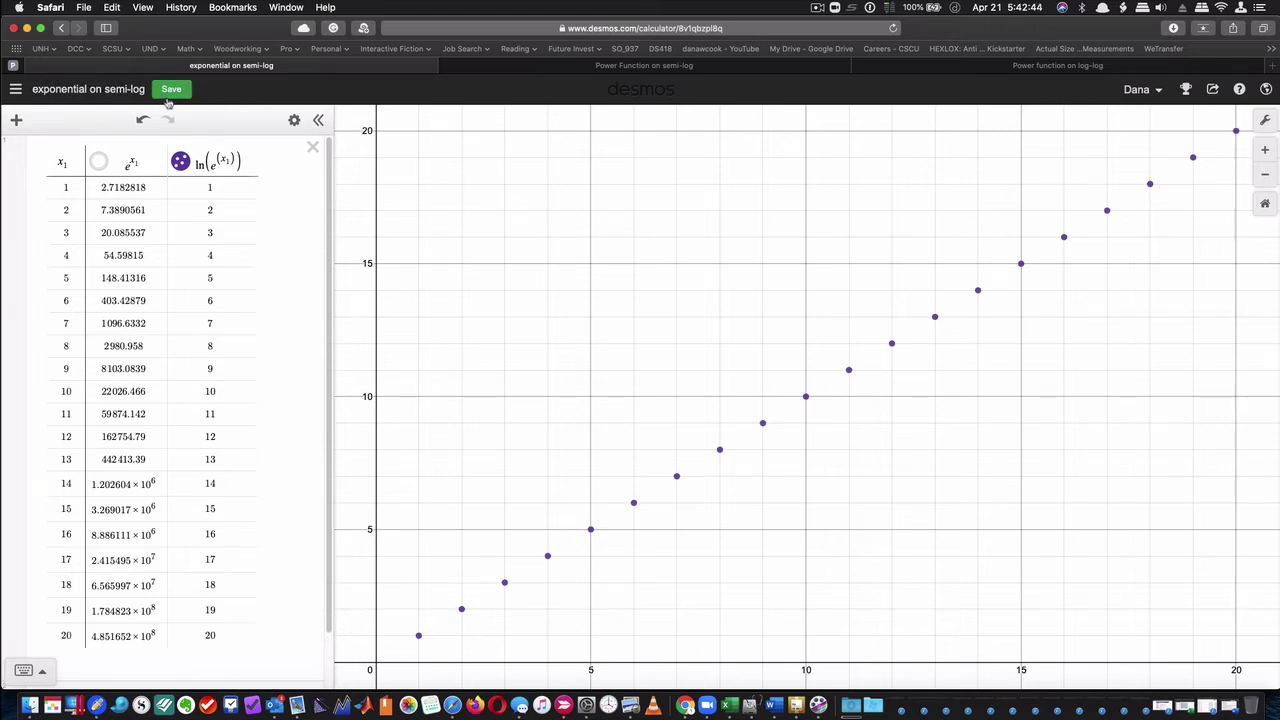
- Change the third column's formula from ln(e^(x1)) to log(e^(x1))
left_click(199, 164)
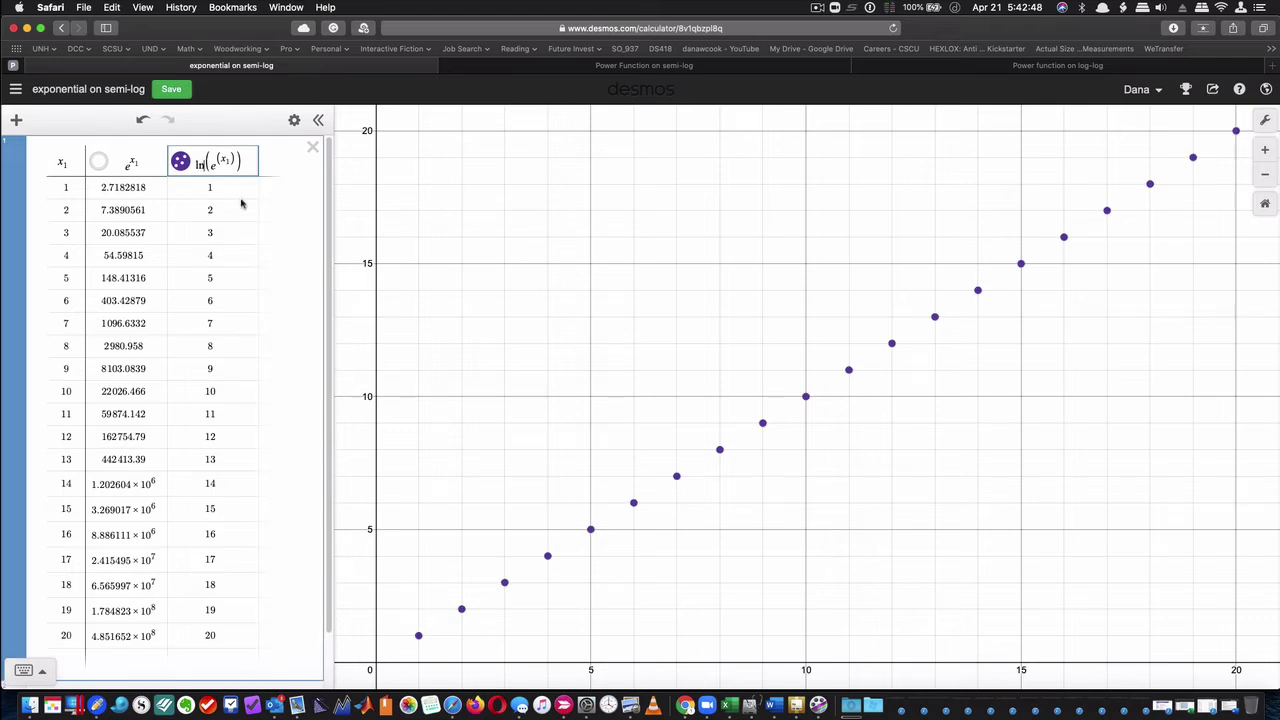
key("Delete")
type("og")
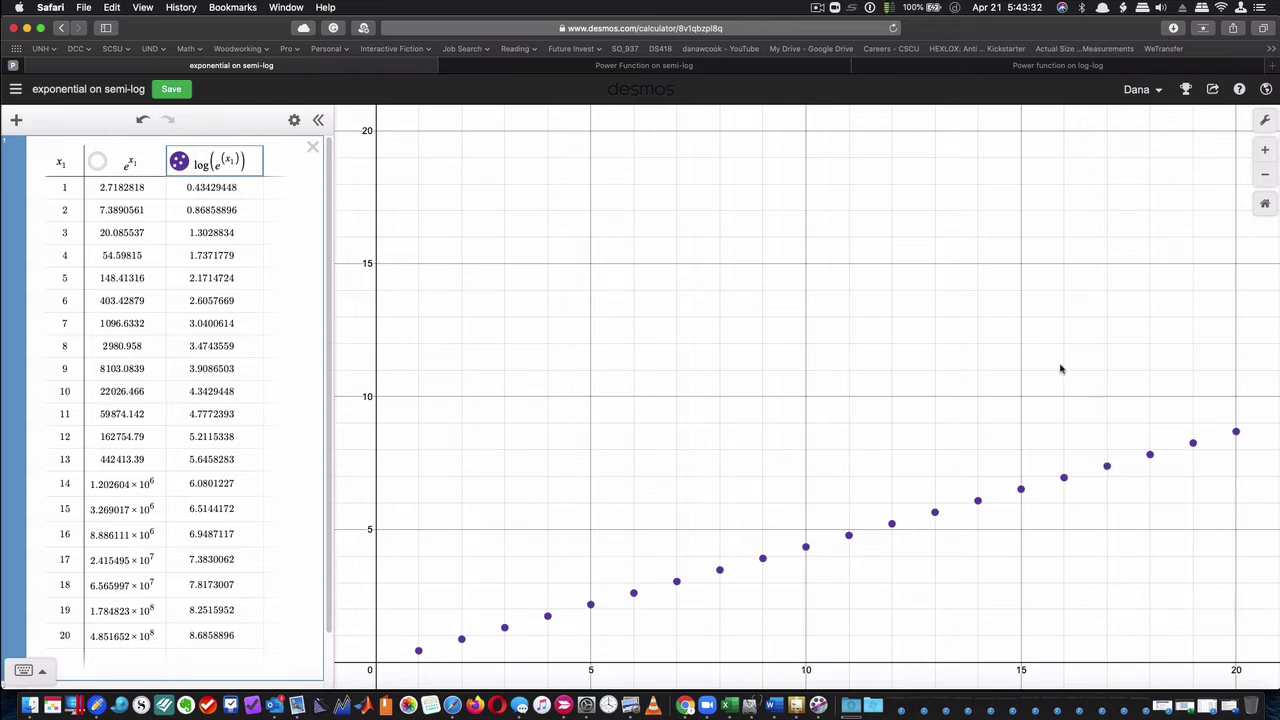
- Switch to the 'Power Function on semi-log' graph tab
left_click(575, 67)
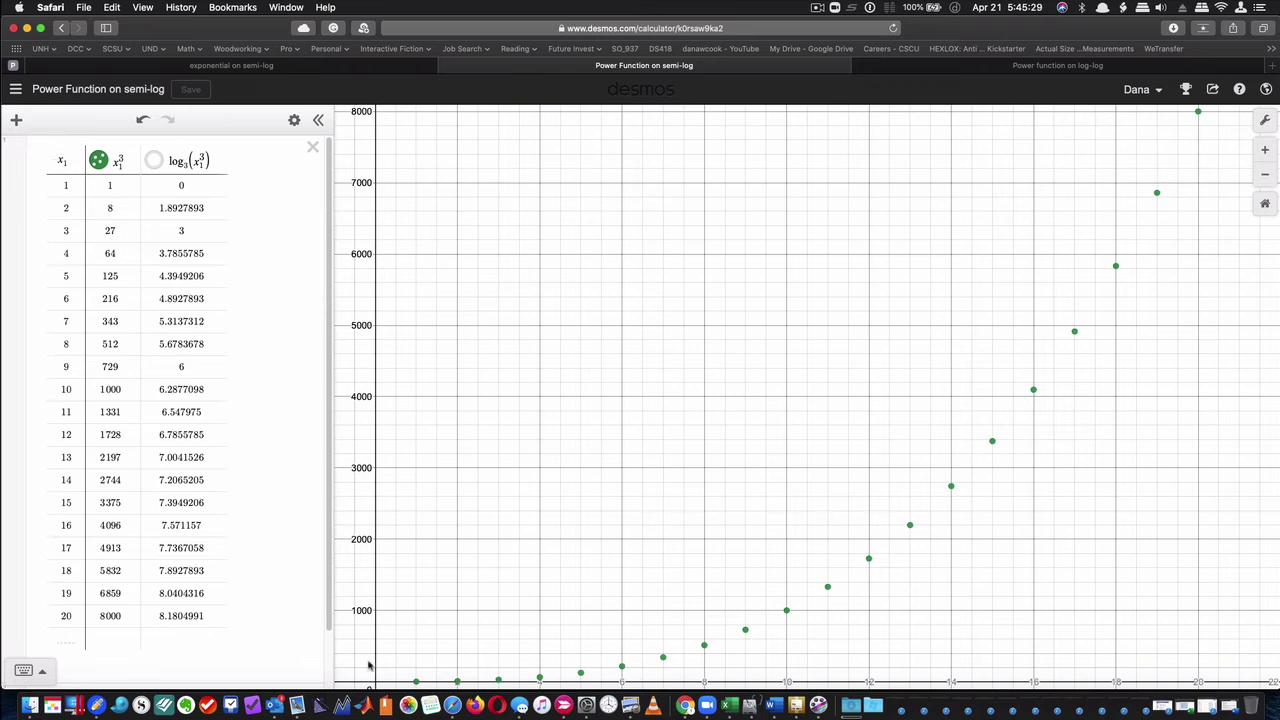
- Plot log3(x1³) instead of x1³ and set the y-axis range to -1 to 10
left_click(100, 163)
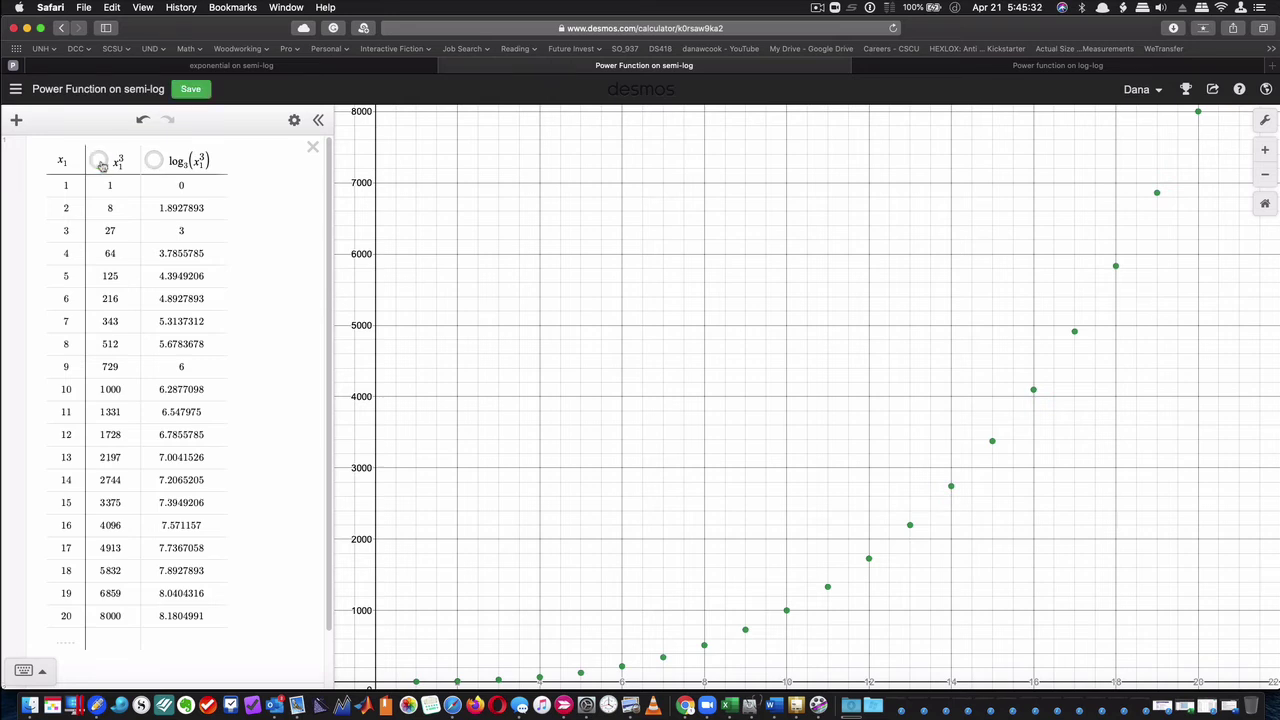
left_click(153, 161)
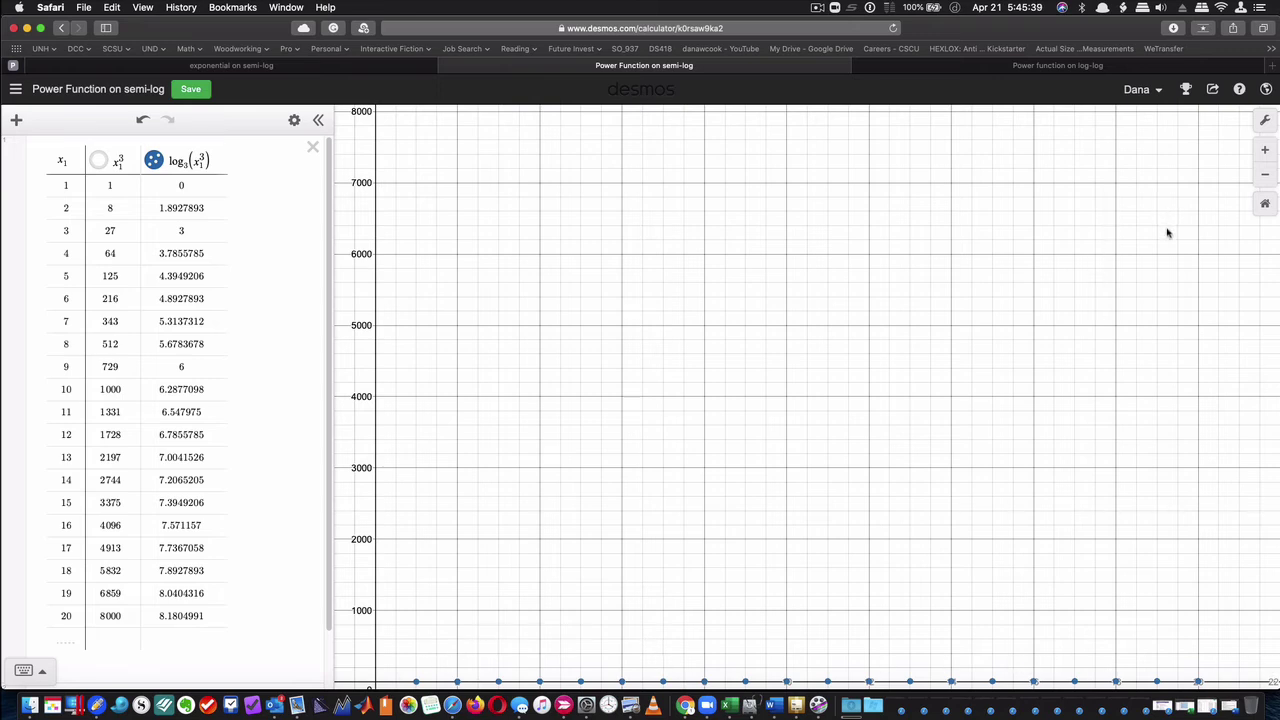
left_click(1263, 124)
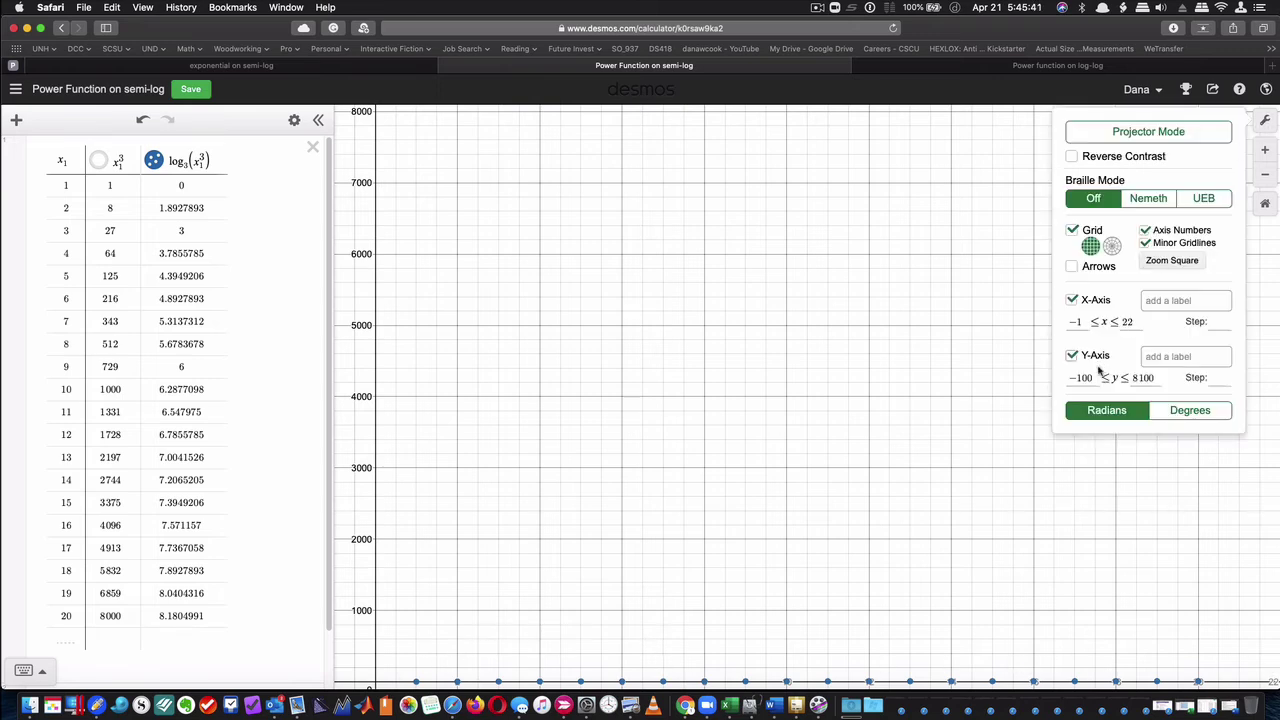
left_click_drag(1077, 378, 1144, 379)
type("1")
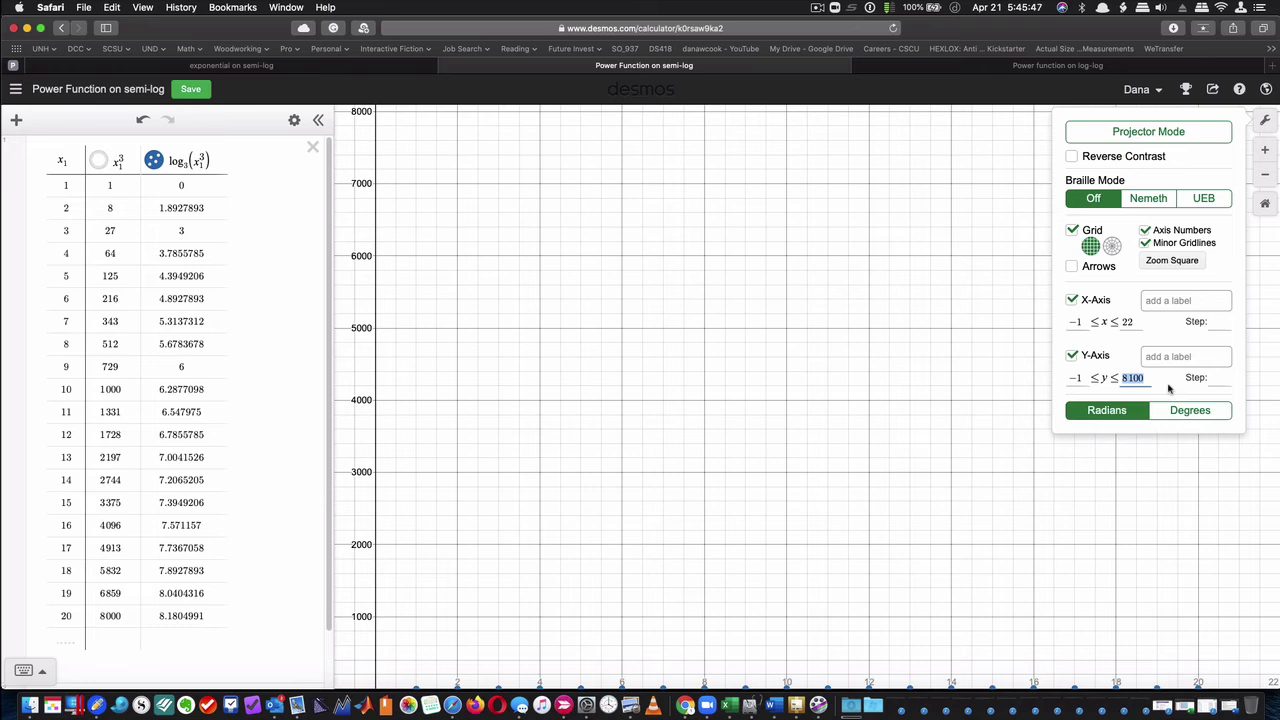
type("10")
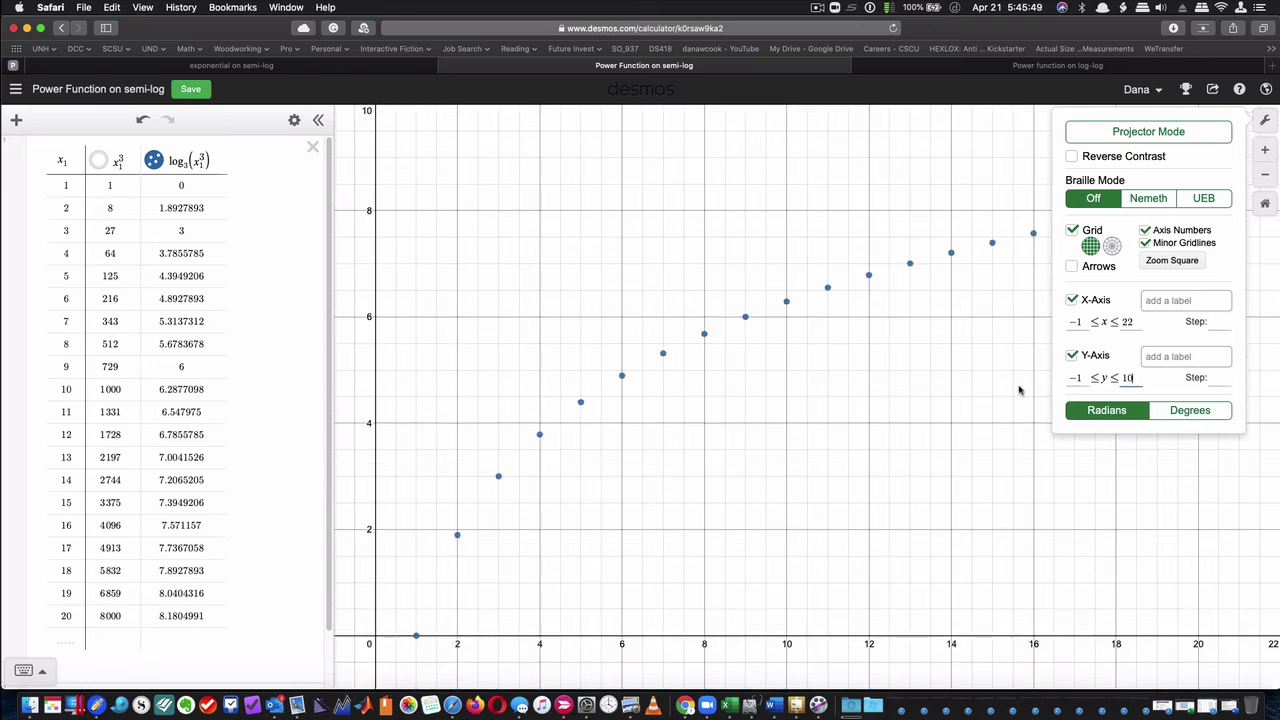
- Close the settings panel to reveal the log3(x1³) points curving up to 8.18
left_click(1020, 390)
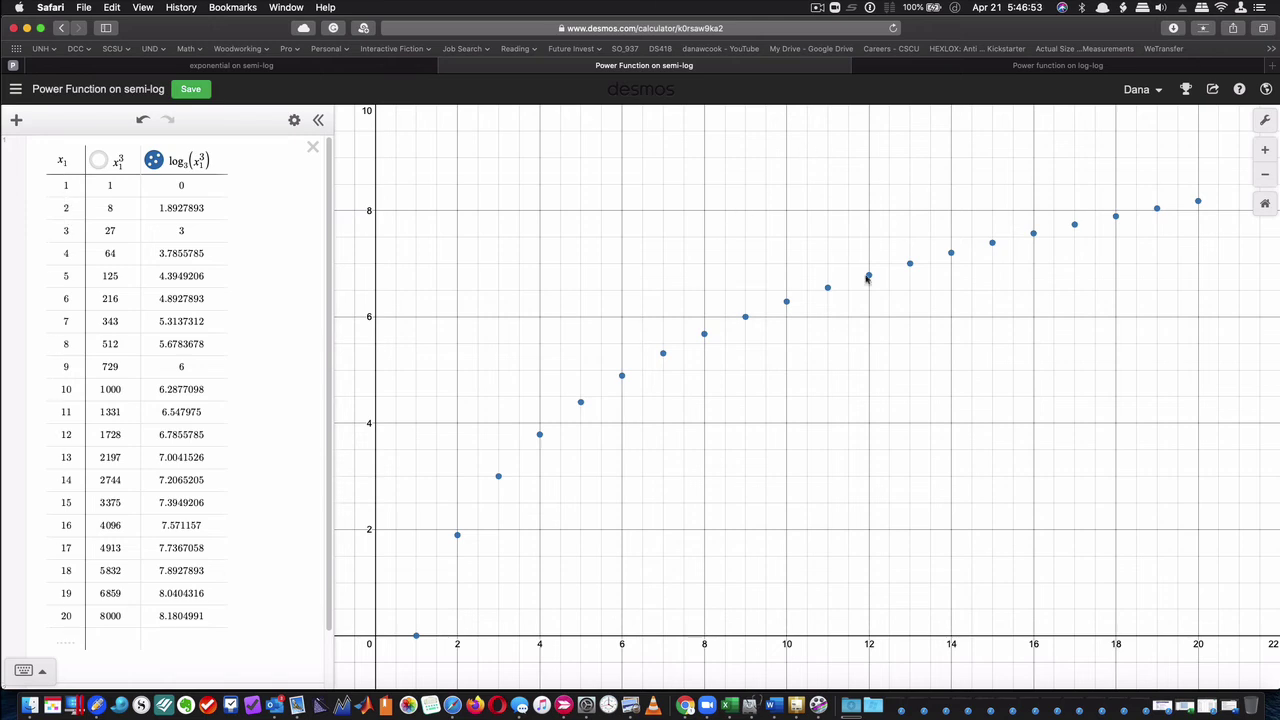
- Switch to the 'Power function on log-log' graph tab
left_click(1001, 70)
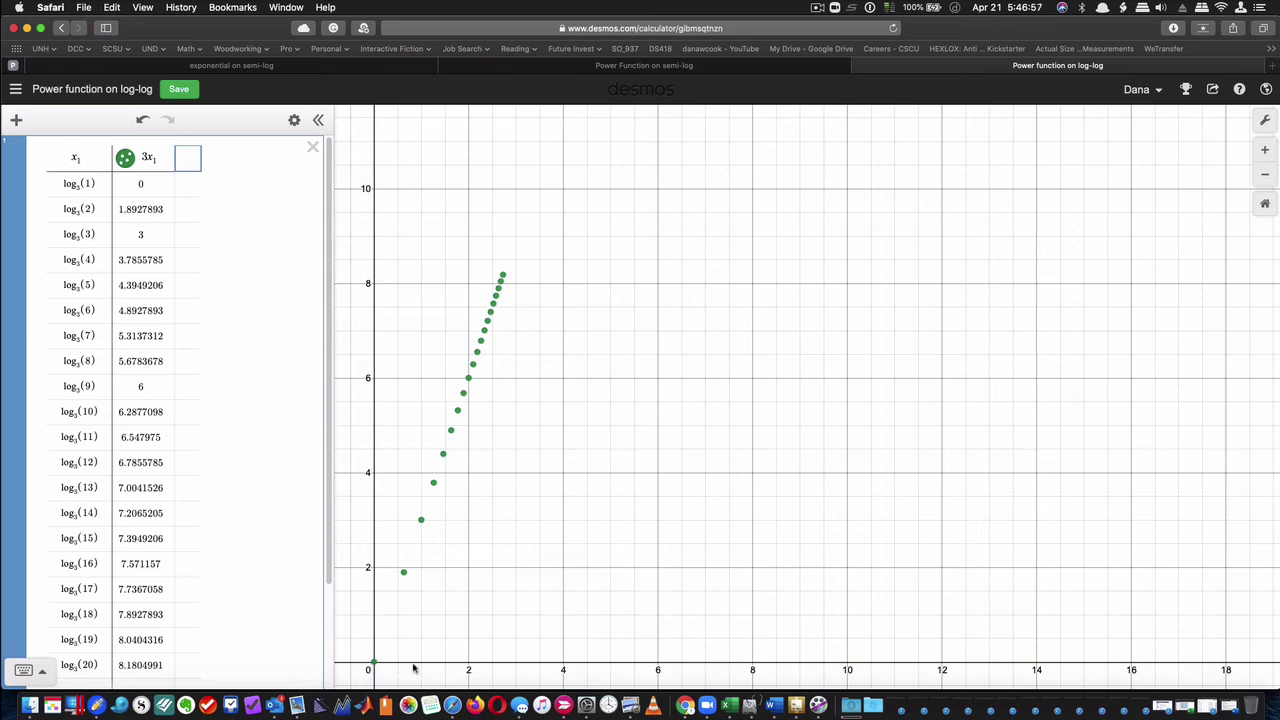